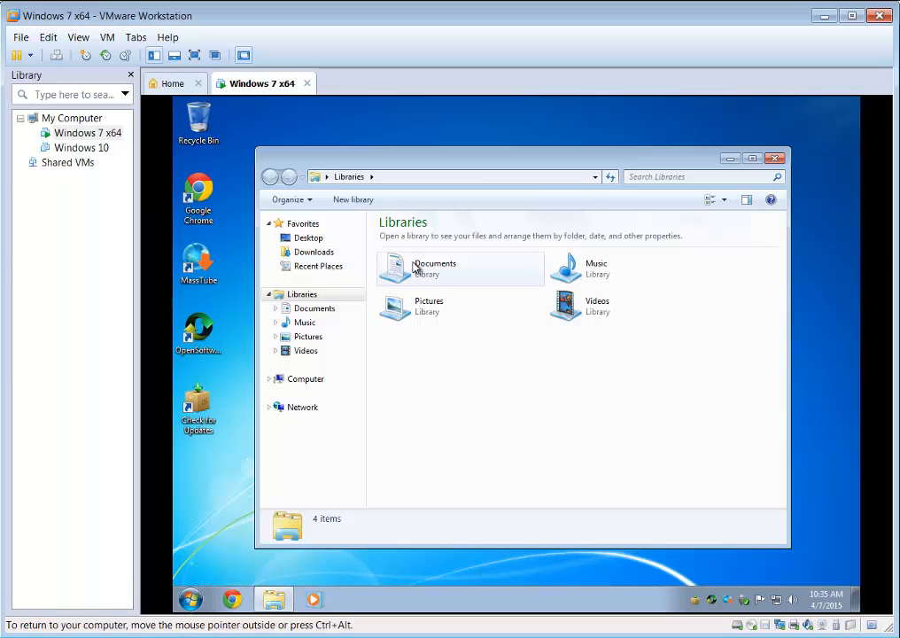
- Launch JRT.exe from the Downloads folder, raising the security warning
click(313, 251)
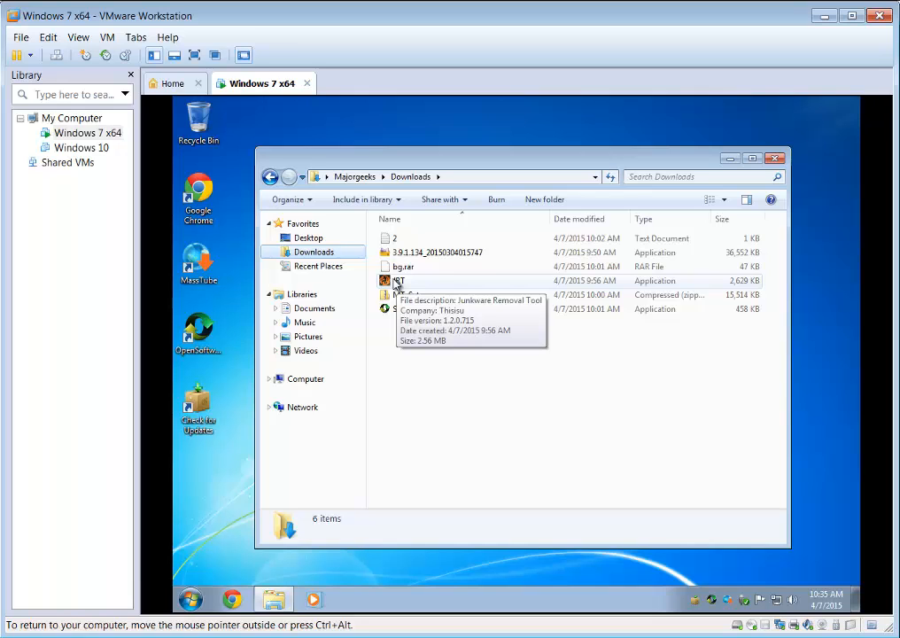
double_click(399, 281)
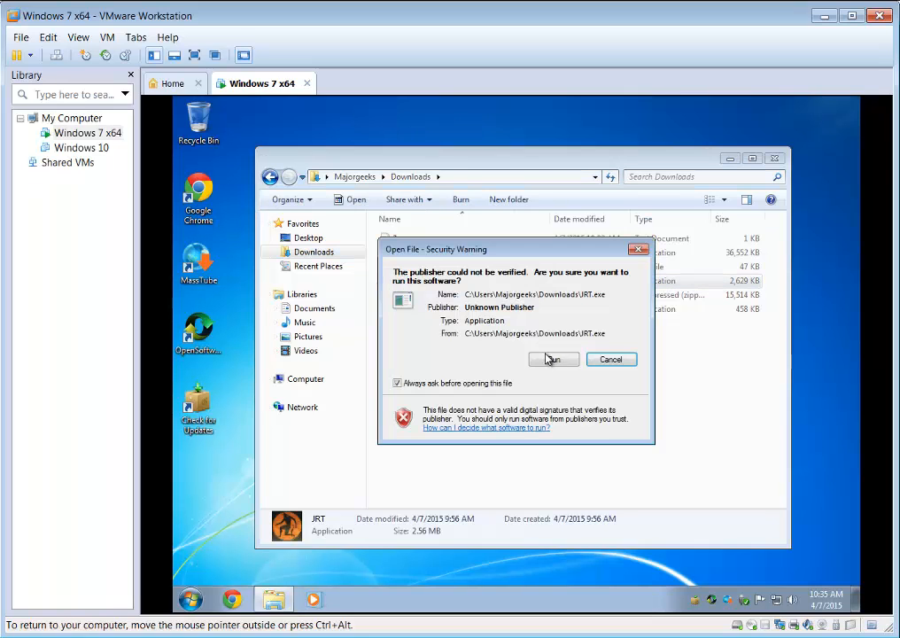
- Allow the unverified JRT program to run and close the Downloads window
click(552, 359)
click(779, 159)
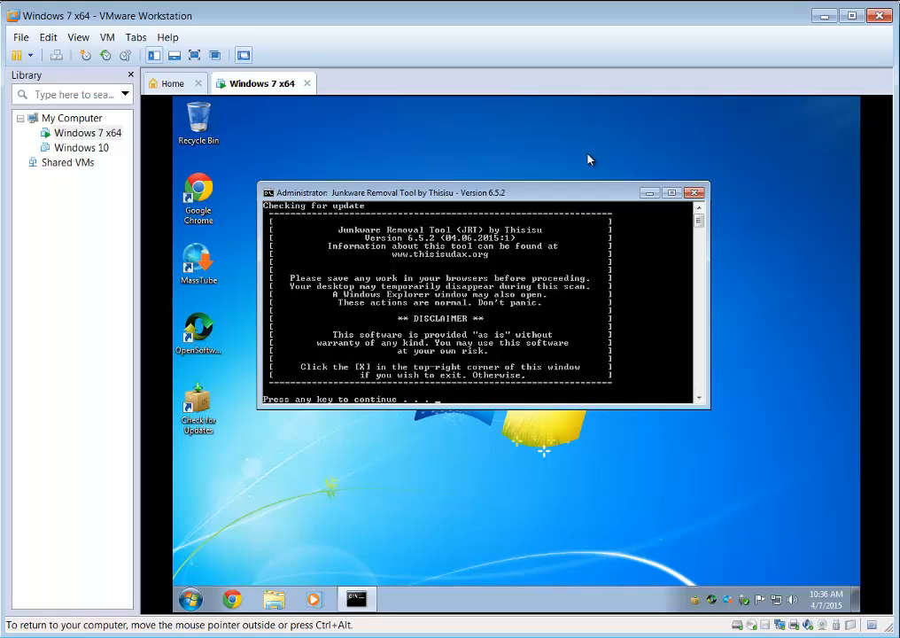
- Continue past the JRT disclaimer so the registry backup and scan begin
key(Return)
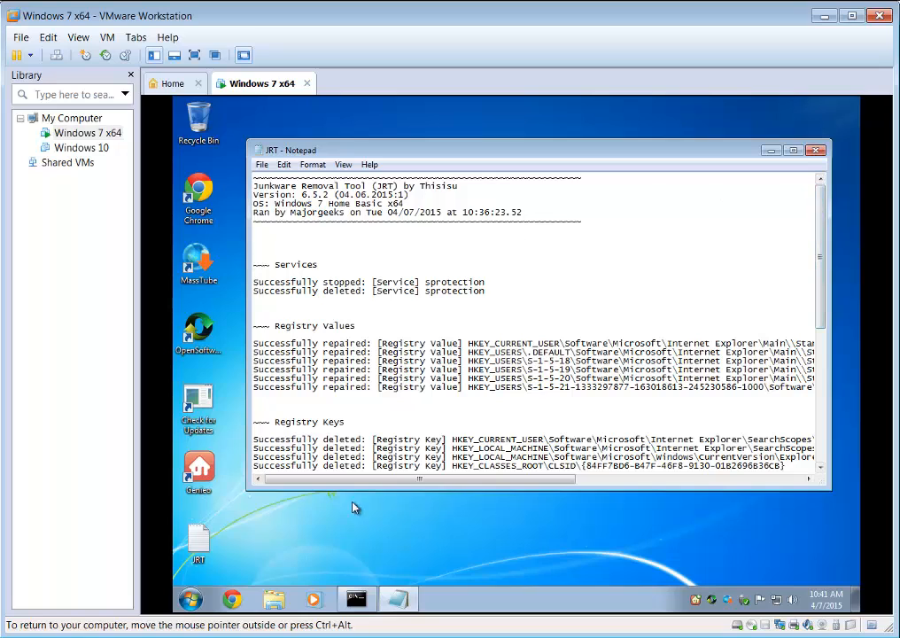
- Bring the JRT.txt removal log to the front, review it, then close Notepad
click(355, 601)
click(399, 601)
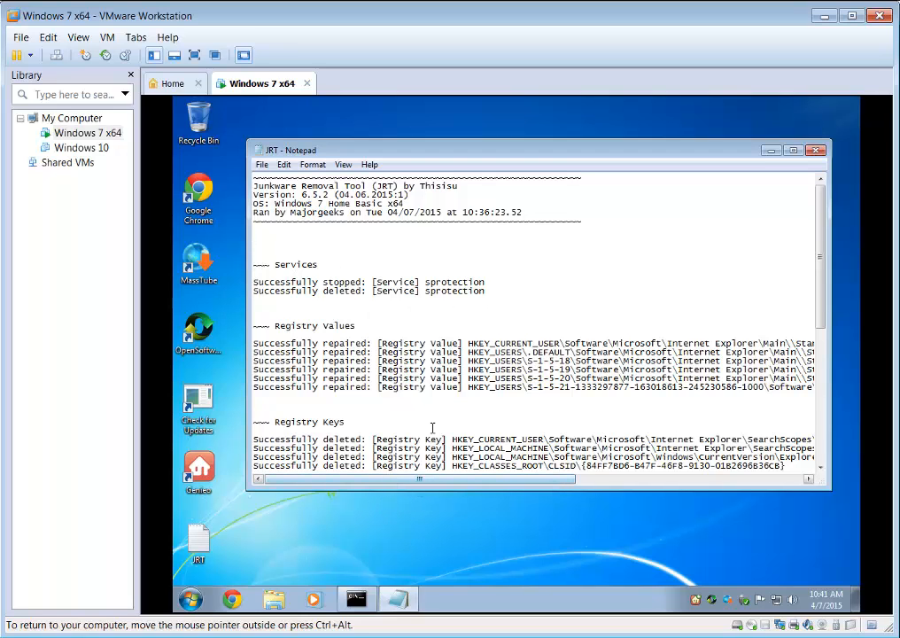
scroll(344, 339, down, 1)
scroll(432, 422, down, 3)
scroll(433, 389, down, 3)
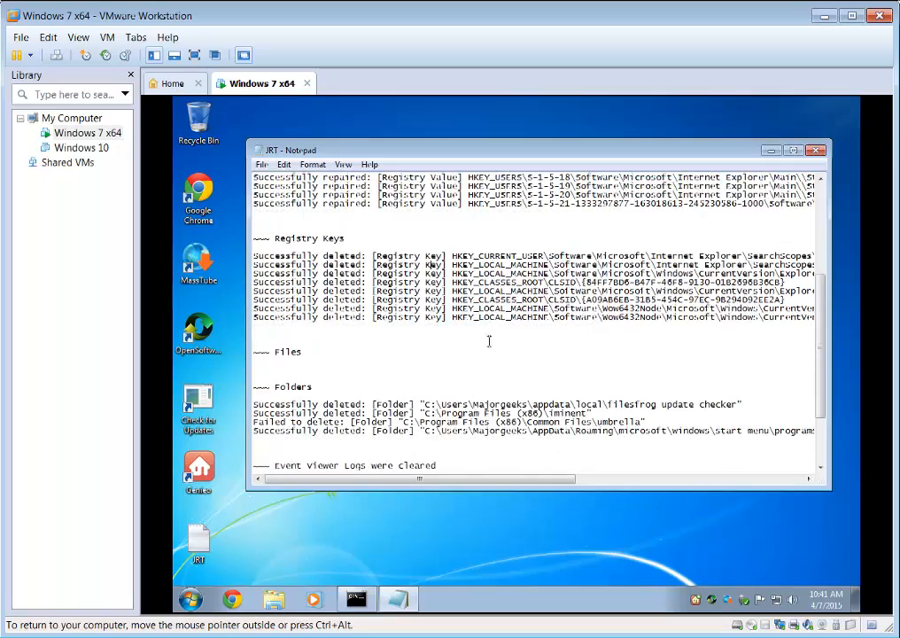
scroll(443, 354, down, 2)
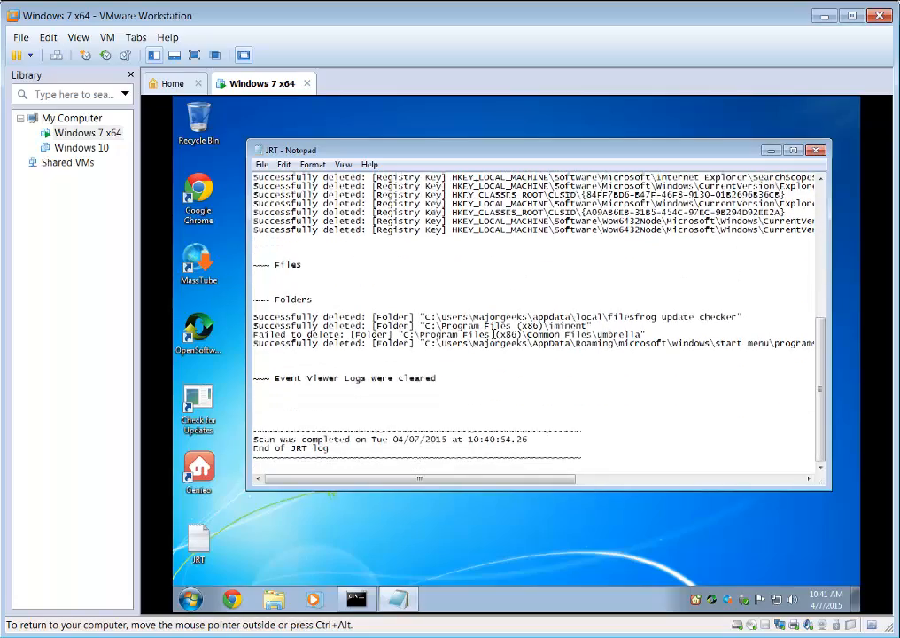
scroll(494, 328, up, 8)
click(816, 150)
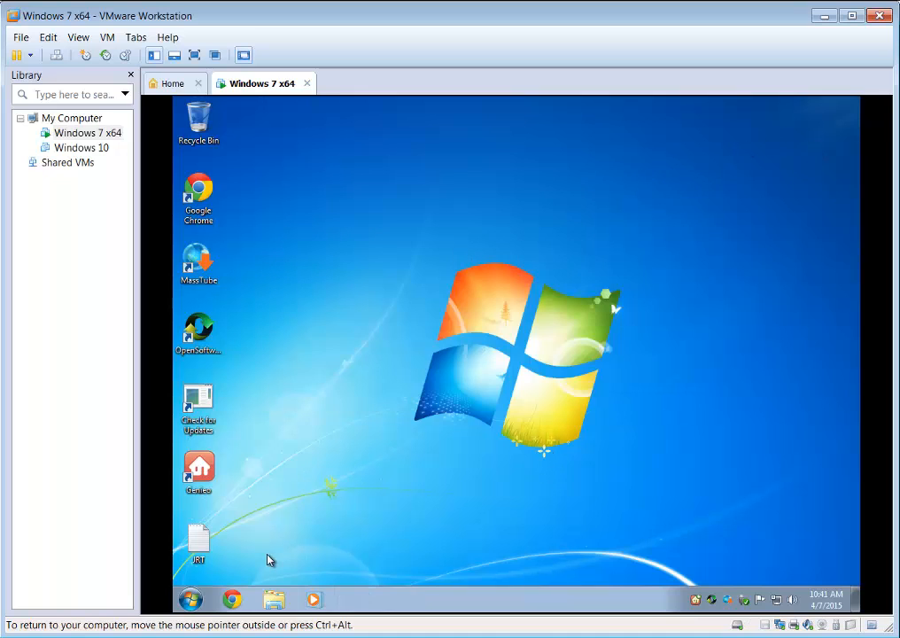
key(super)
key(super)
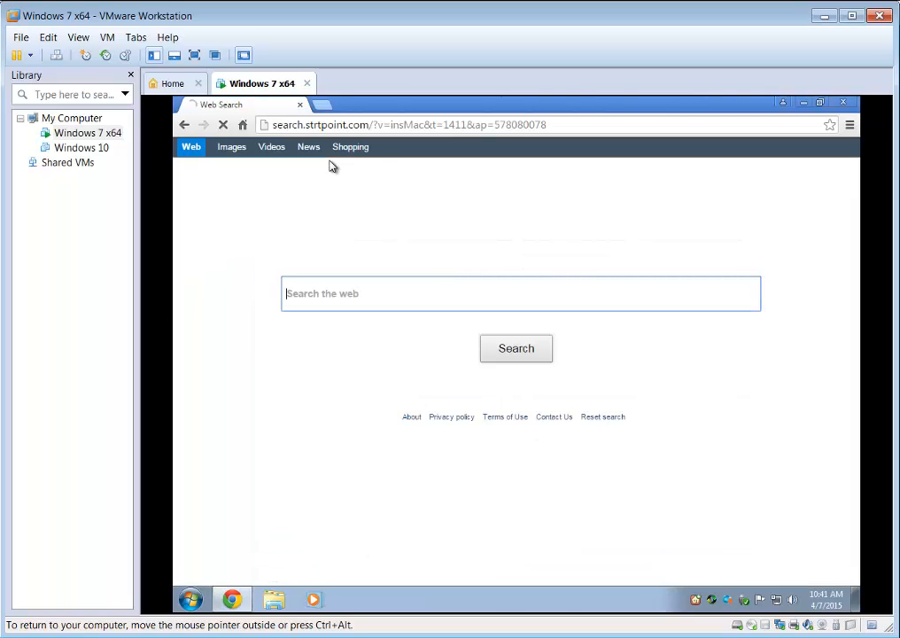
click(843, 103)
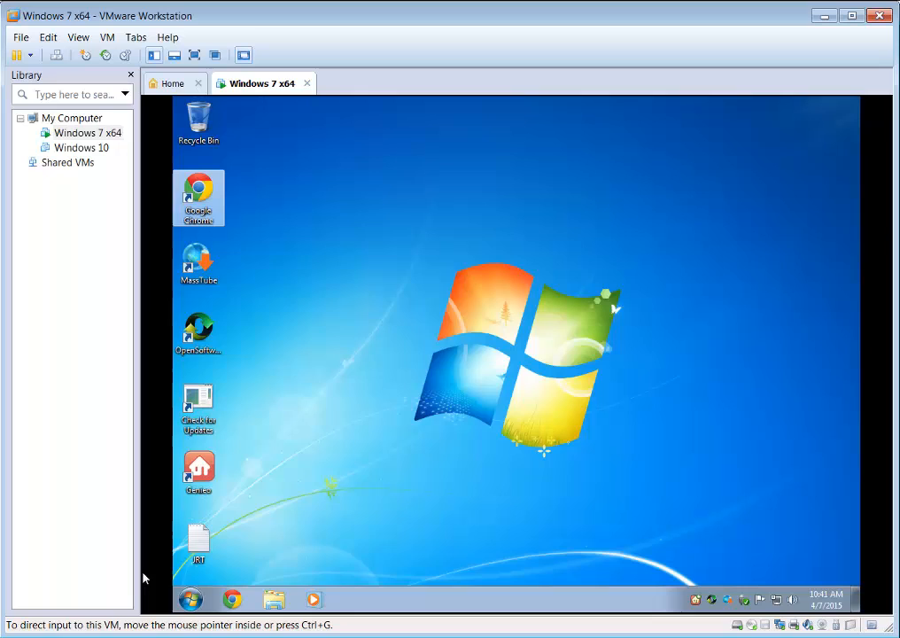
click(192, 601)
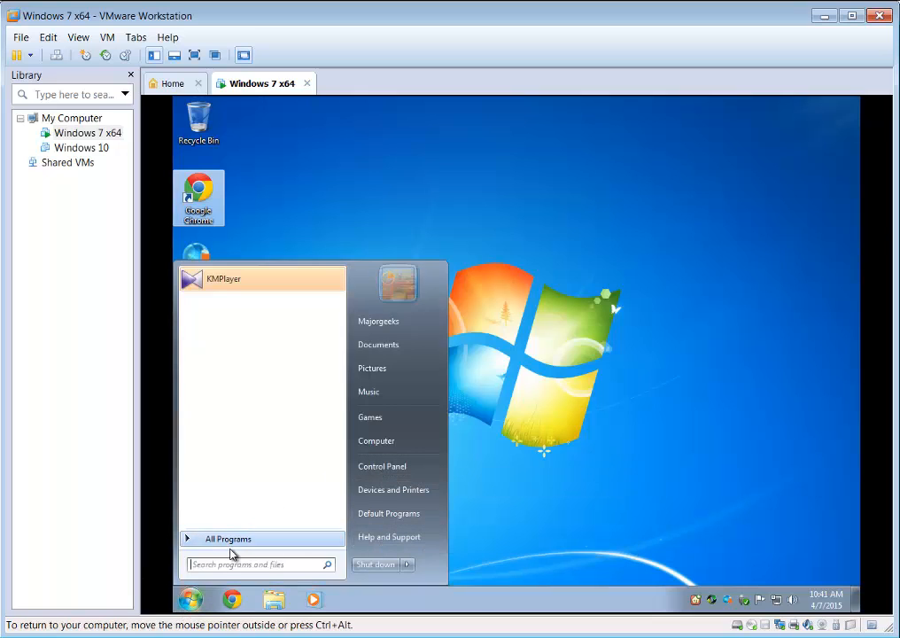
click(229, 538)
click(228, 538)
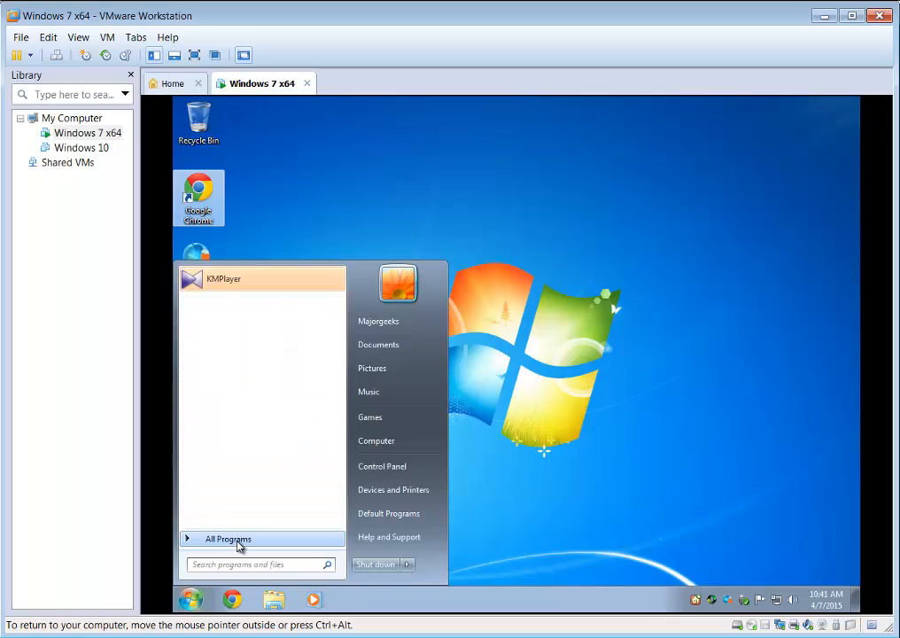
click(191, 600)
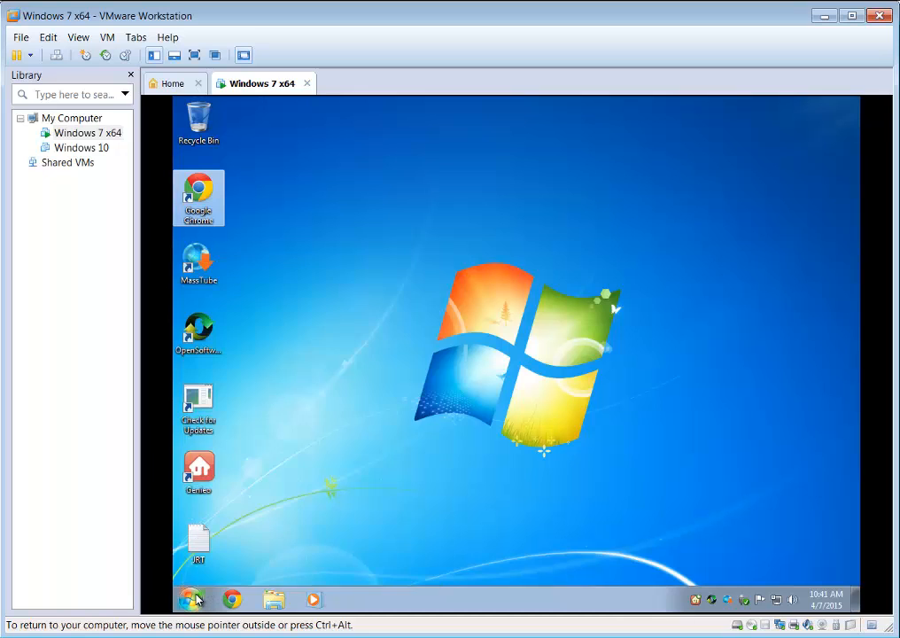
click(390, 467)
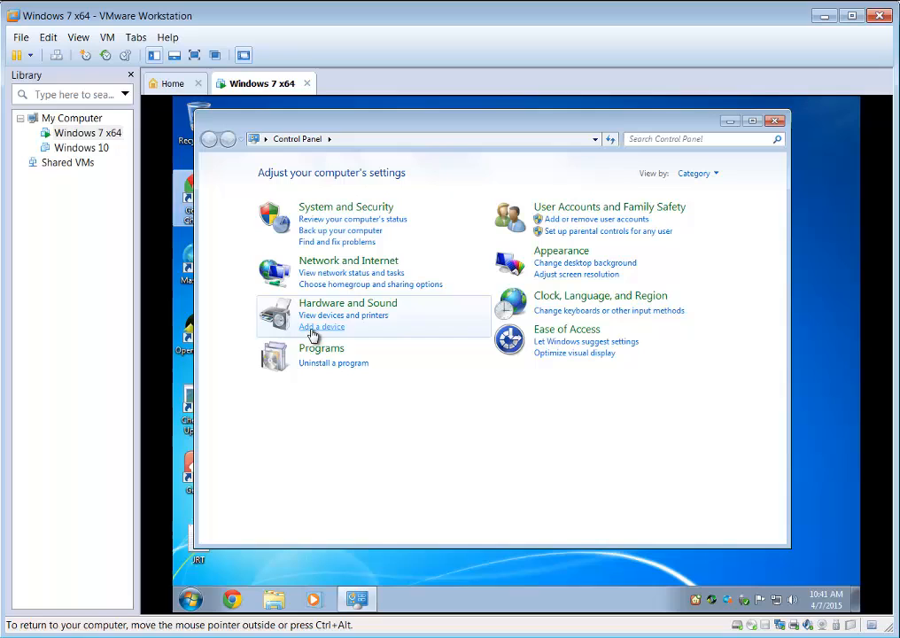
click(333, 363)
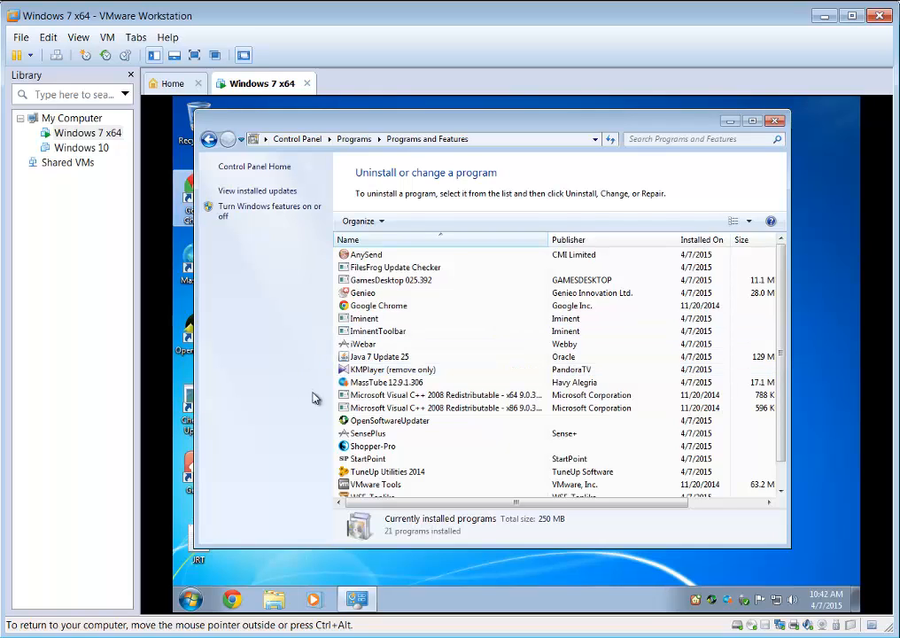
scroll(372, 390, down, 1)
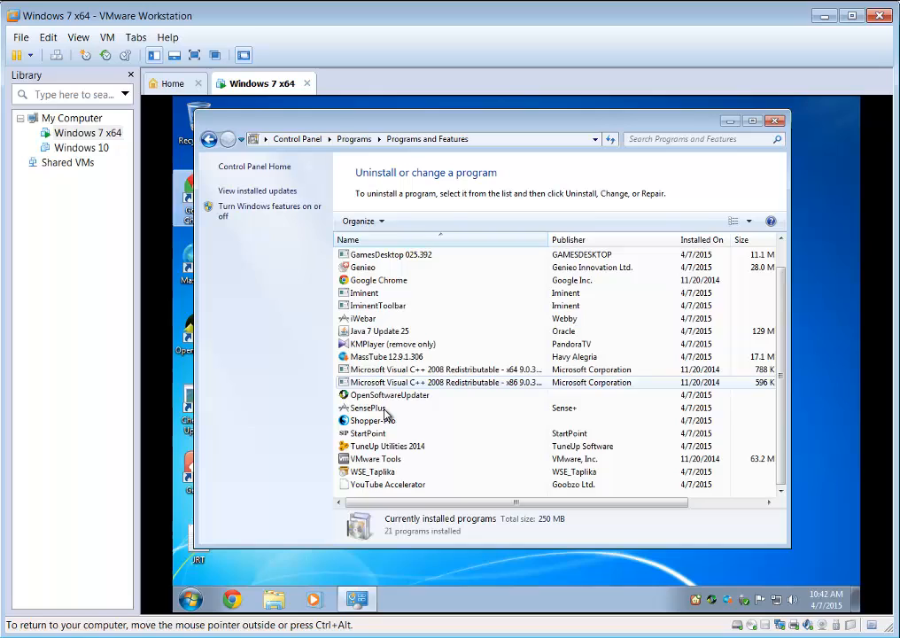
click(381, 473)
click(388, 485)
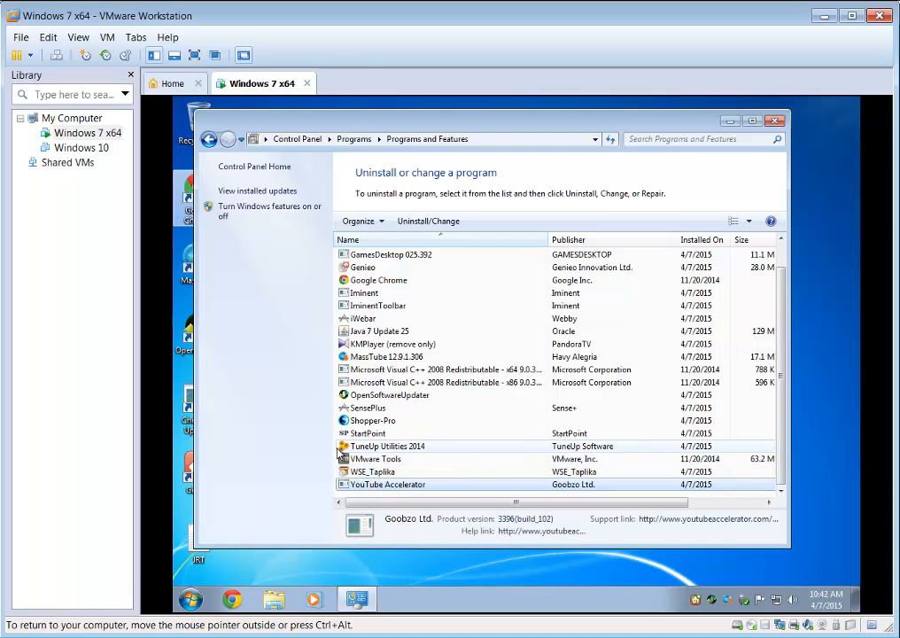
drag(364, 130, 406, 126)
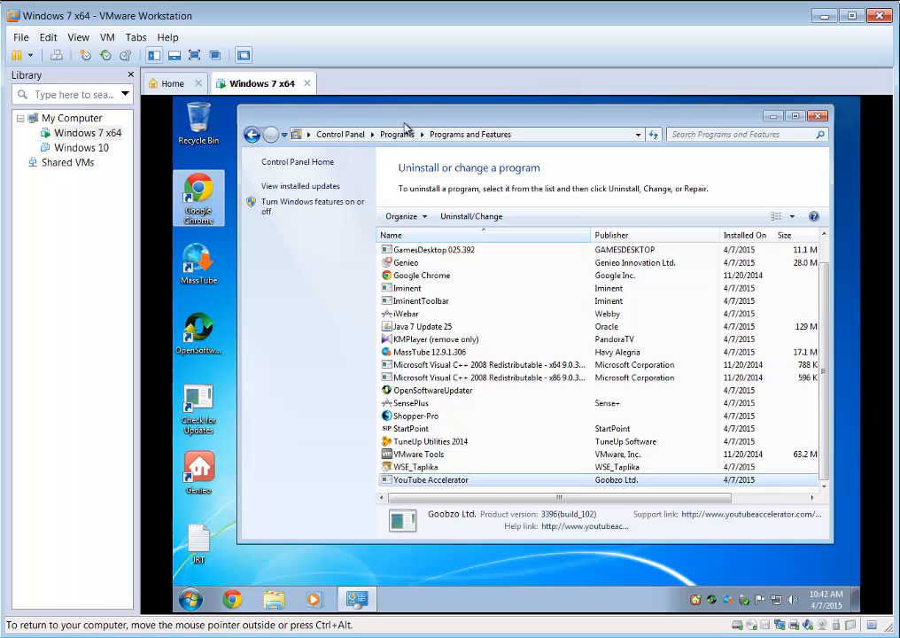
scroll(416, 283, up, 2)
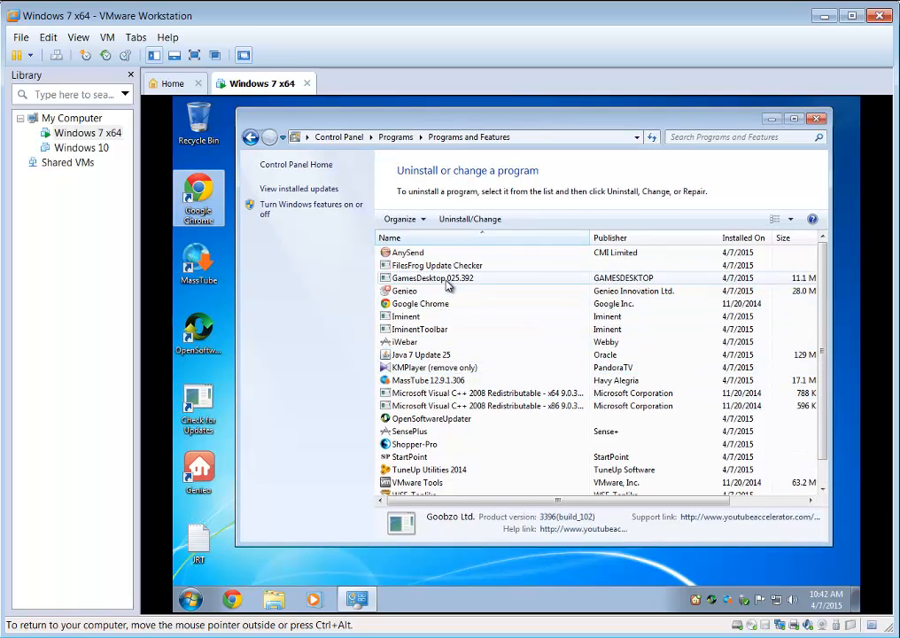
click(815, 117)
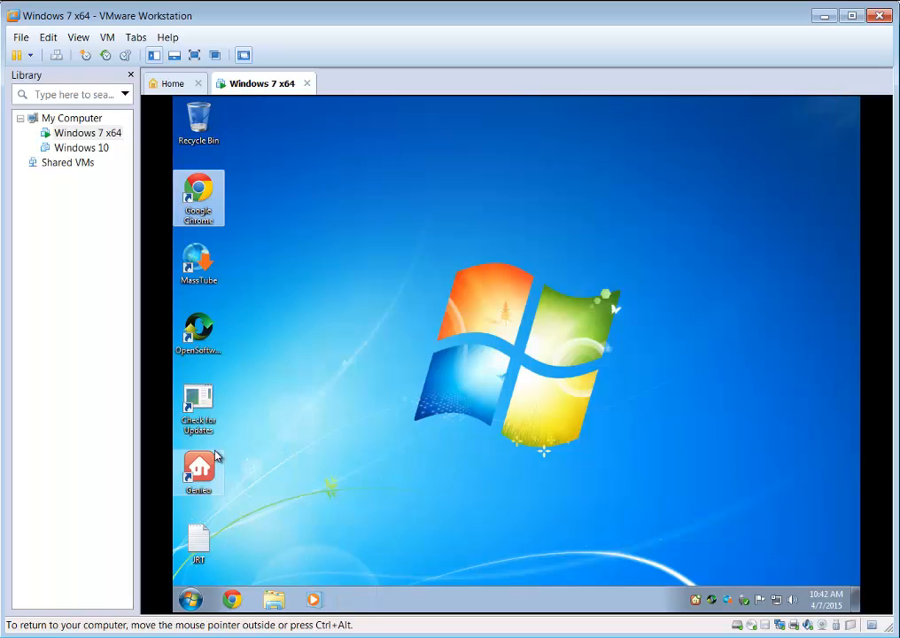
- Run JRT.exe from Downloads a second time, allowing the unverified publisher
click(274, 599)
click(313, 251)
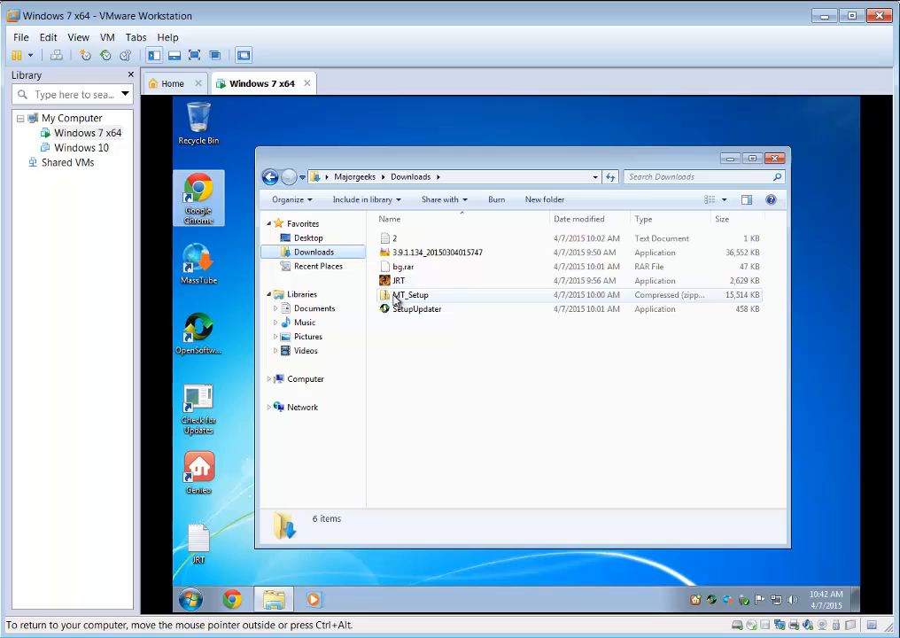
double_click(398, 280)
click(532, 290)
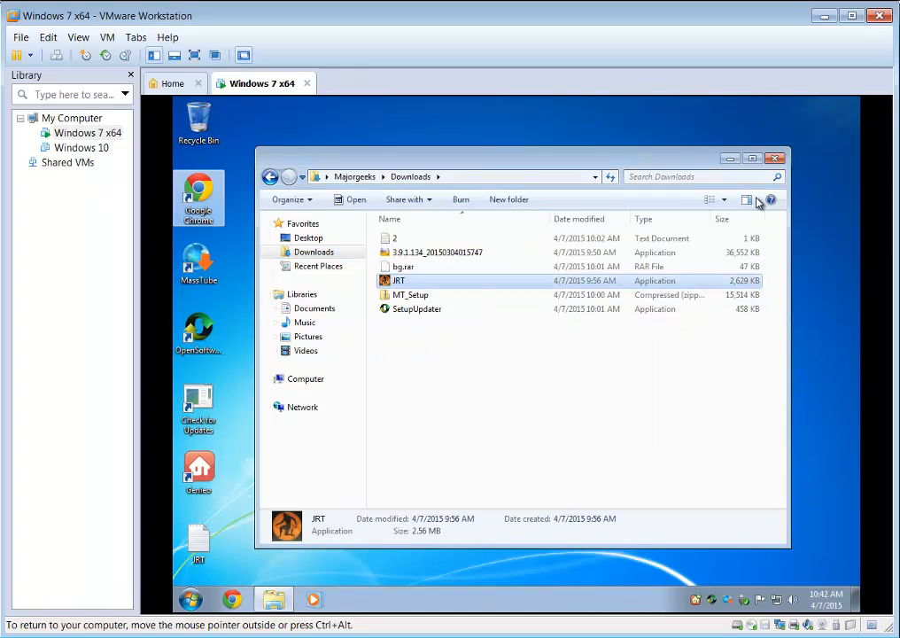